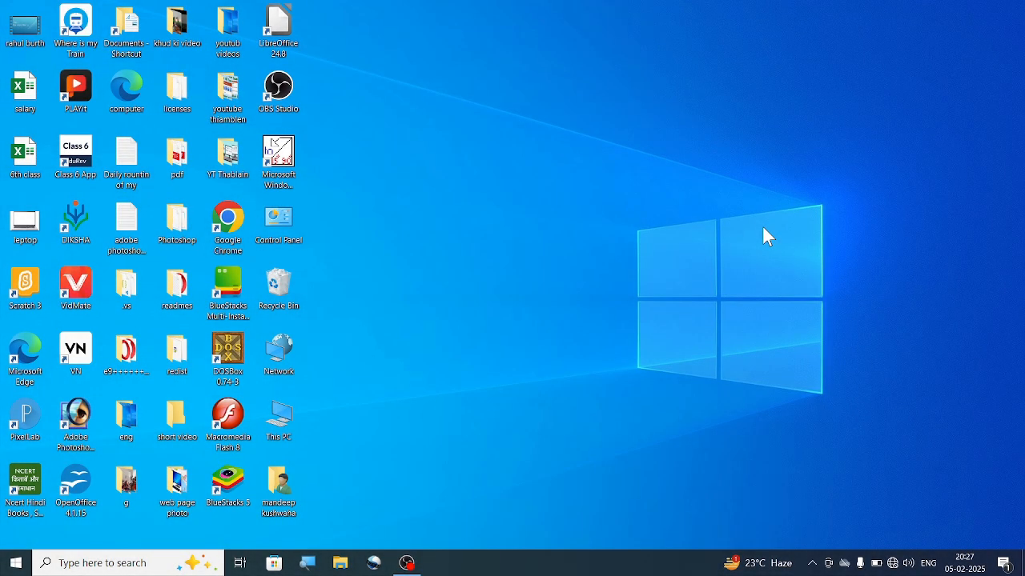
Open WordPad and insert the picture 154 from the Pictures folder into the blank document
click(62, 563)
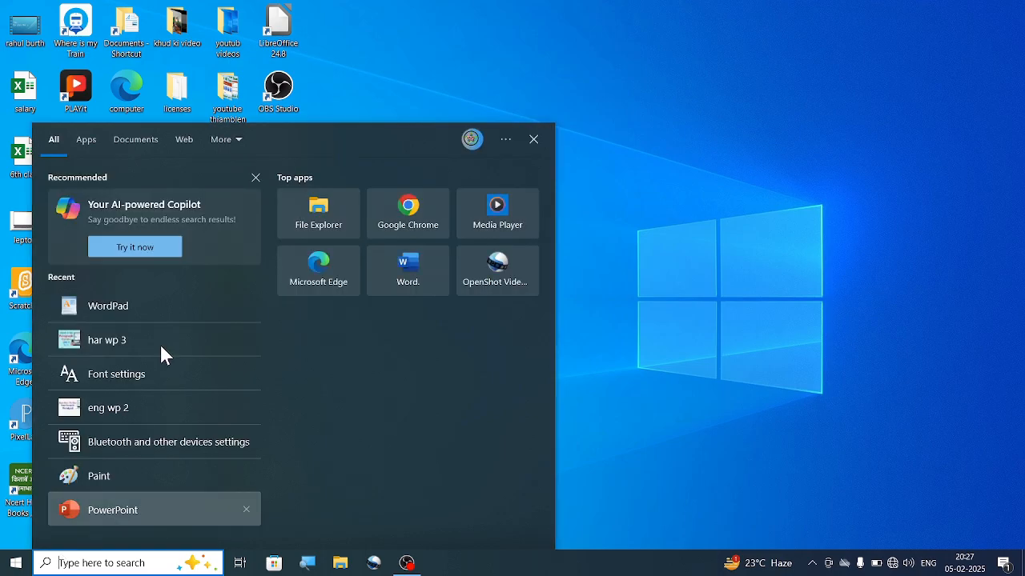
click(161, 303)
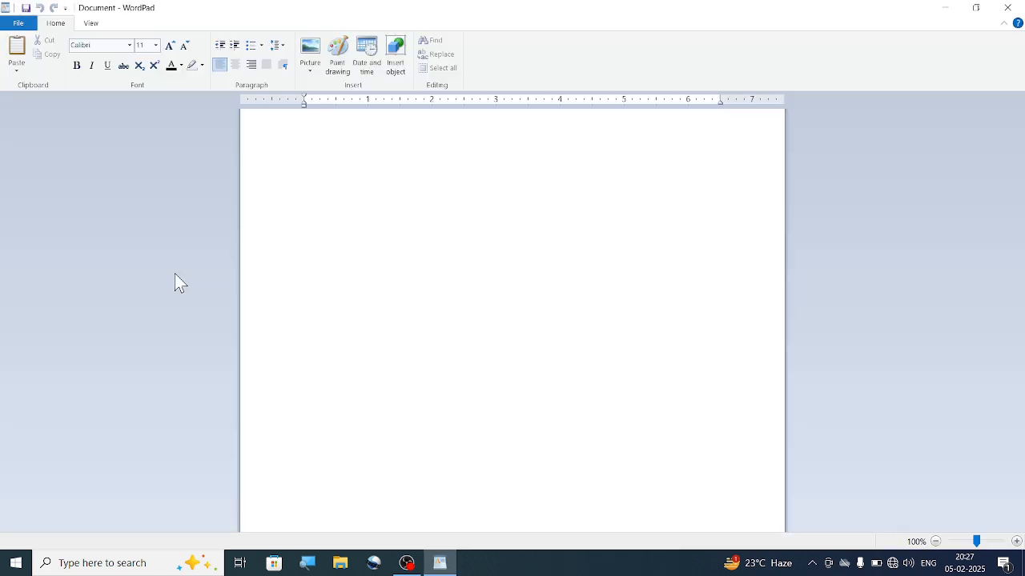
click(309, 72)
click(329, 87)
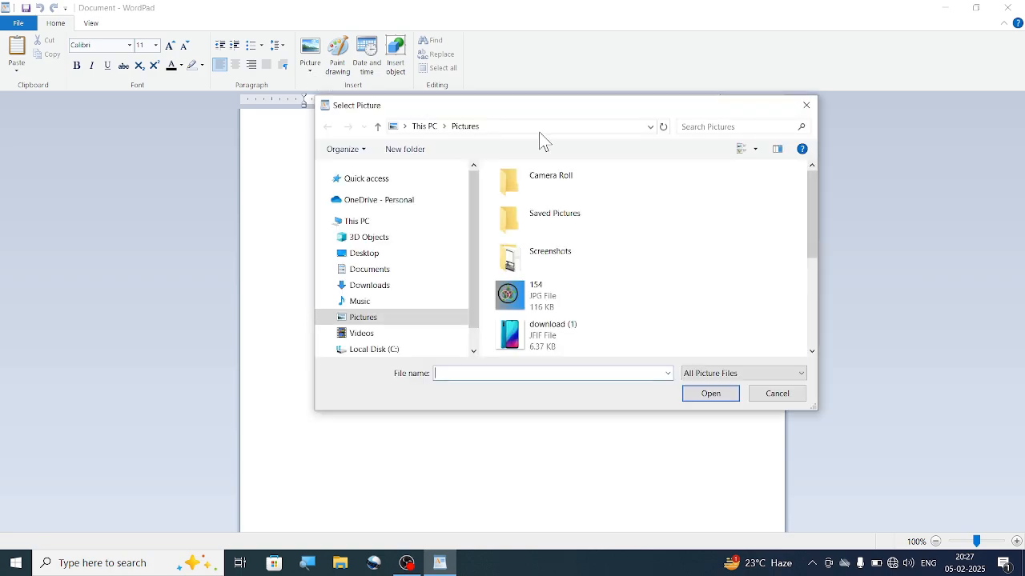
click(592, 312)
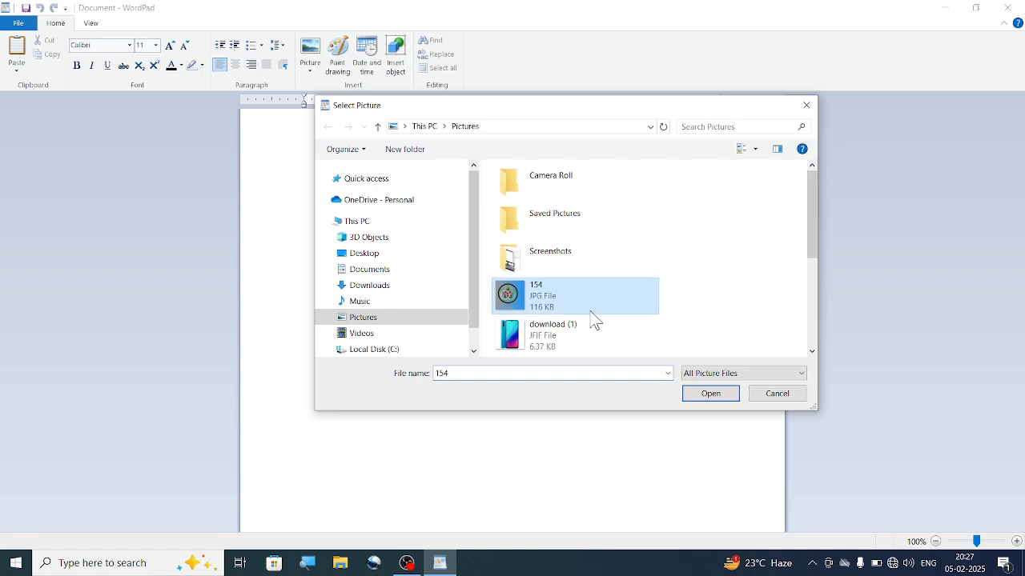
click(731, 392)
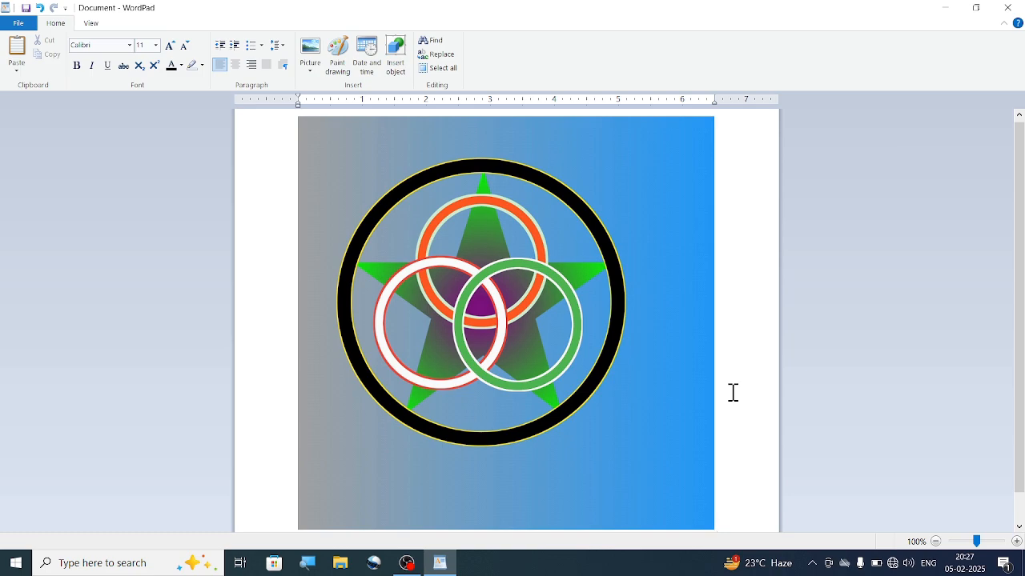
Replace the inserted picture with the image download (1) from the Pictures folder
click(626, 343)
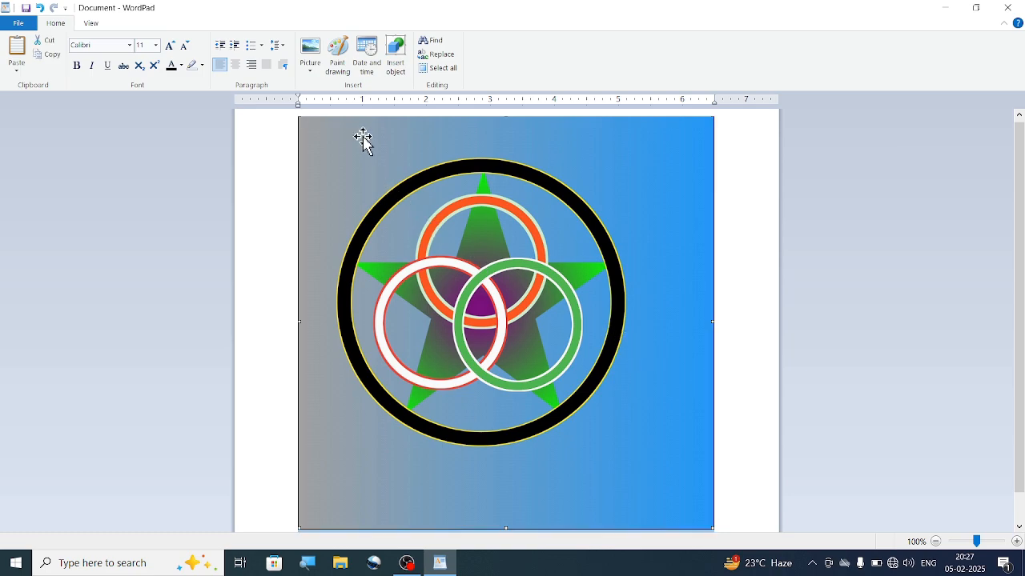
click(311, 74)
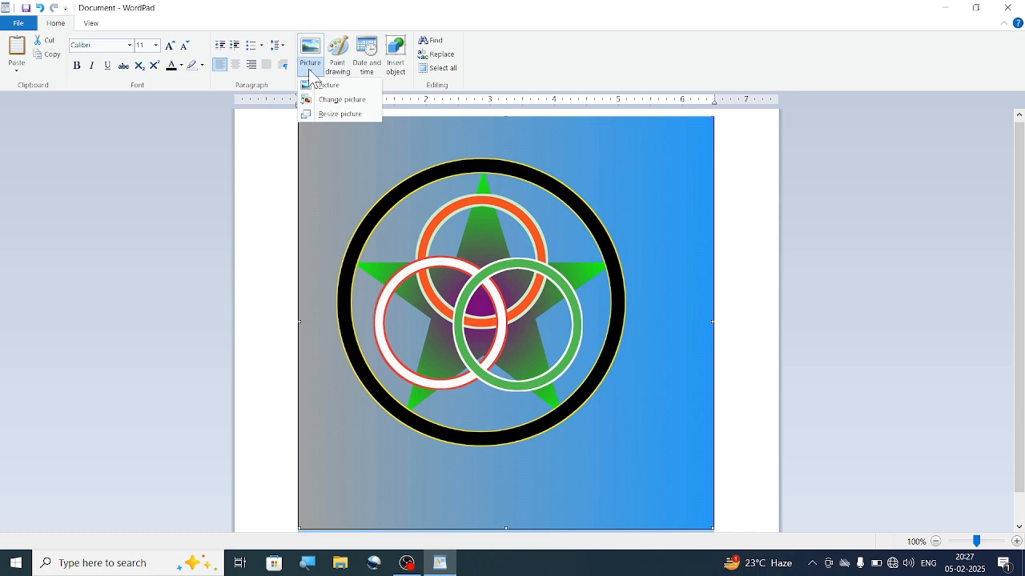
click(354, 101)
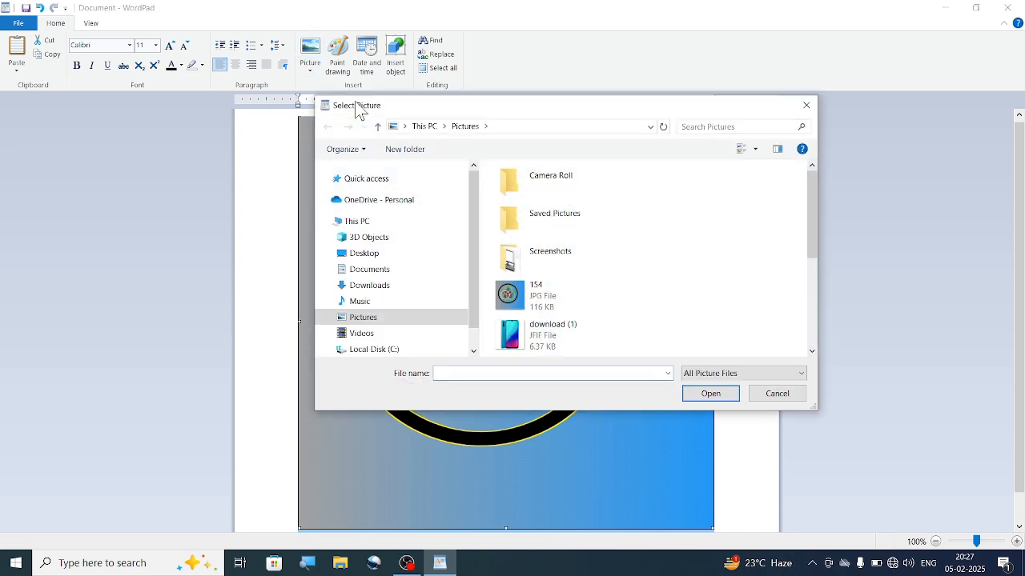
click(550, 329)
click(704, 394)
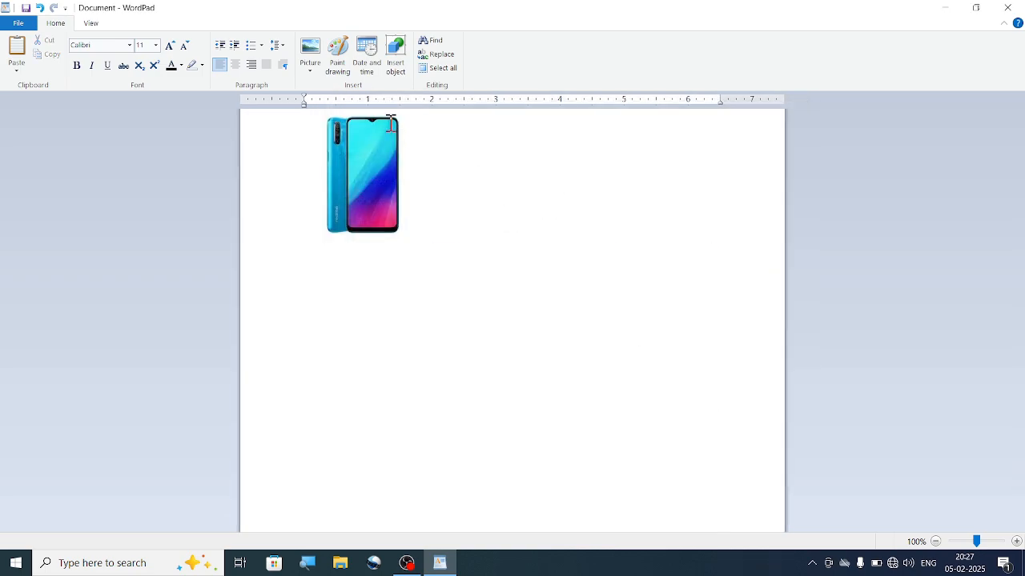
Resize the phone picture to 111% horizontally and vertically with the aspect ratio locked
click(314, 71)
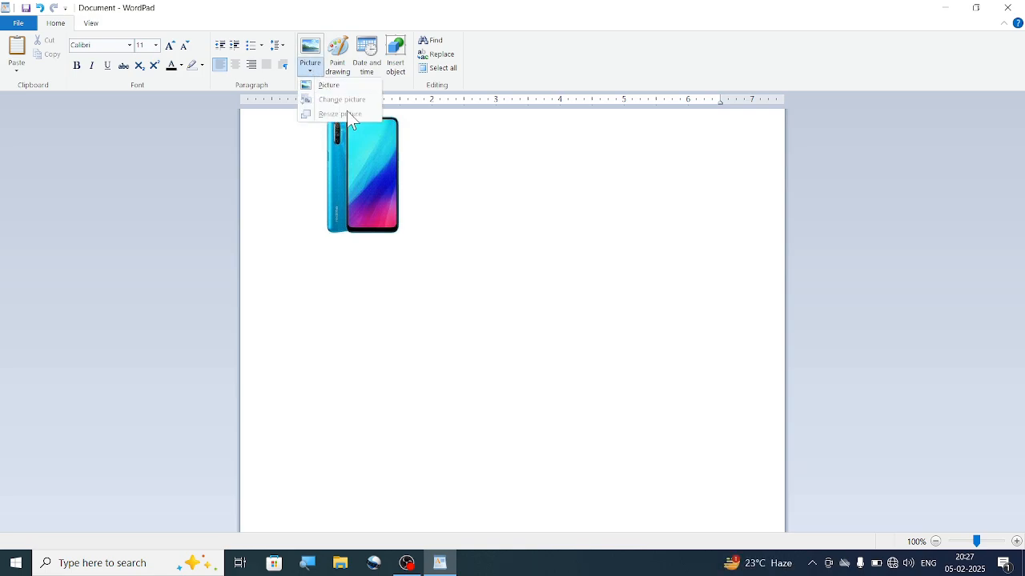
click(421, 229)
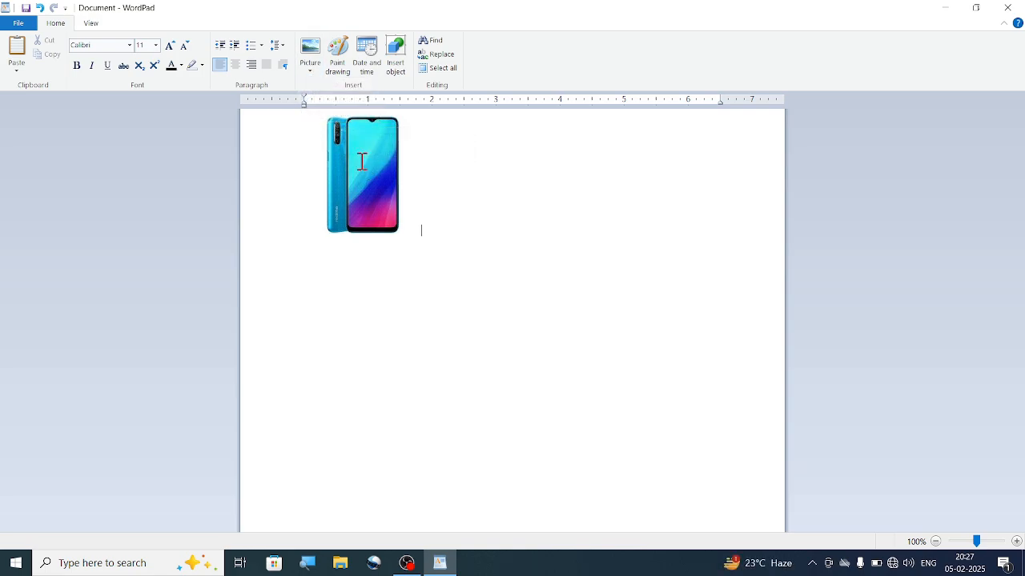
click(359, 164)
click(314, 74)
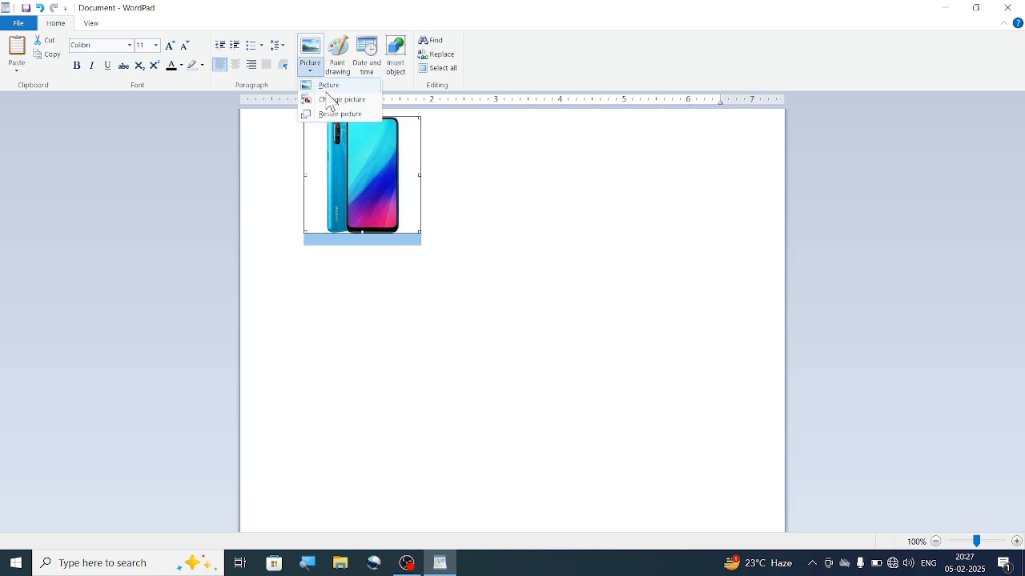
click(334, 115)
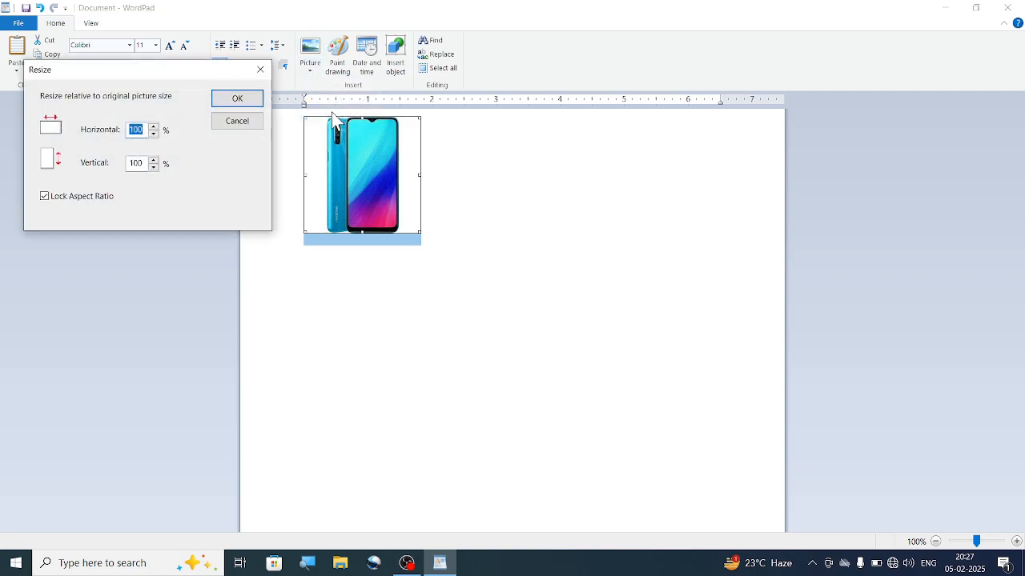
double_click(153, 127)
triple_click(154, 127)
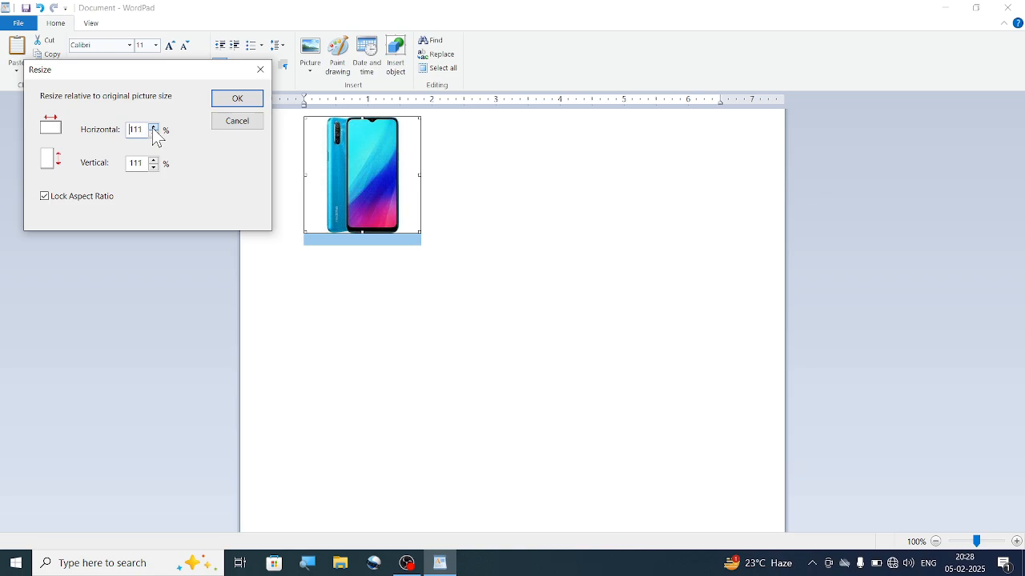
click(254, 101)
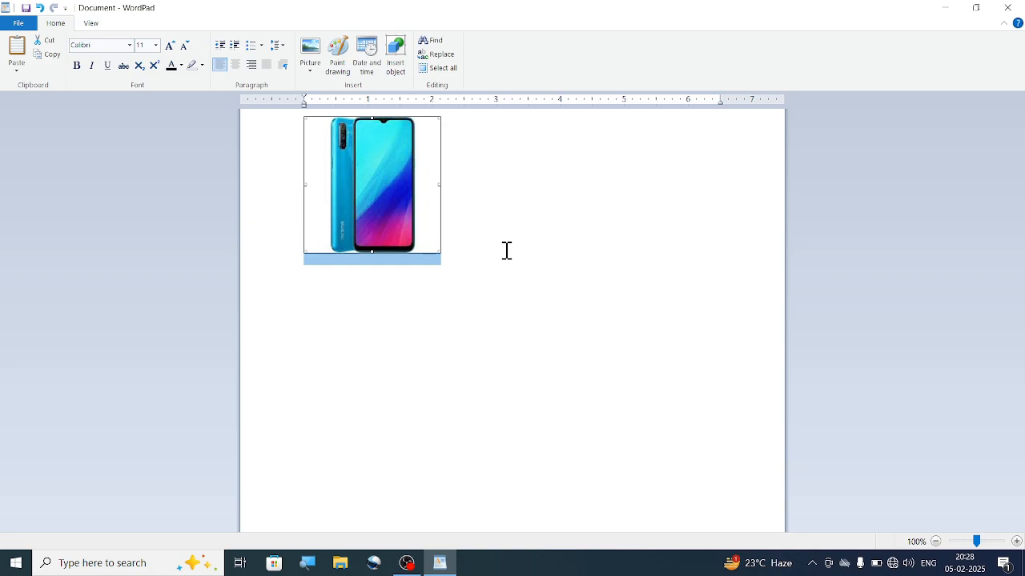
Start an embedded Paint drawing, enlarge its canvas to about 542 × 295 px, and draw a six-point star about 159 × 176 px
click(337, 56)
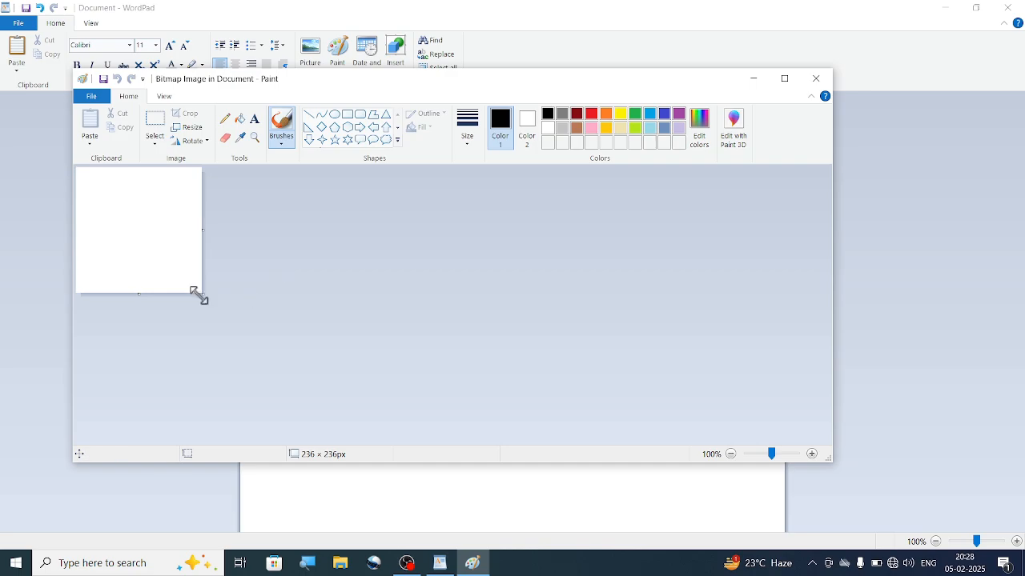
drag(199, 295, 366, 325)
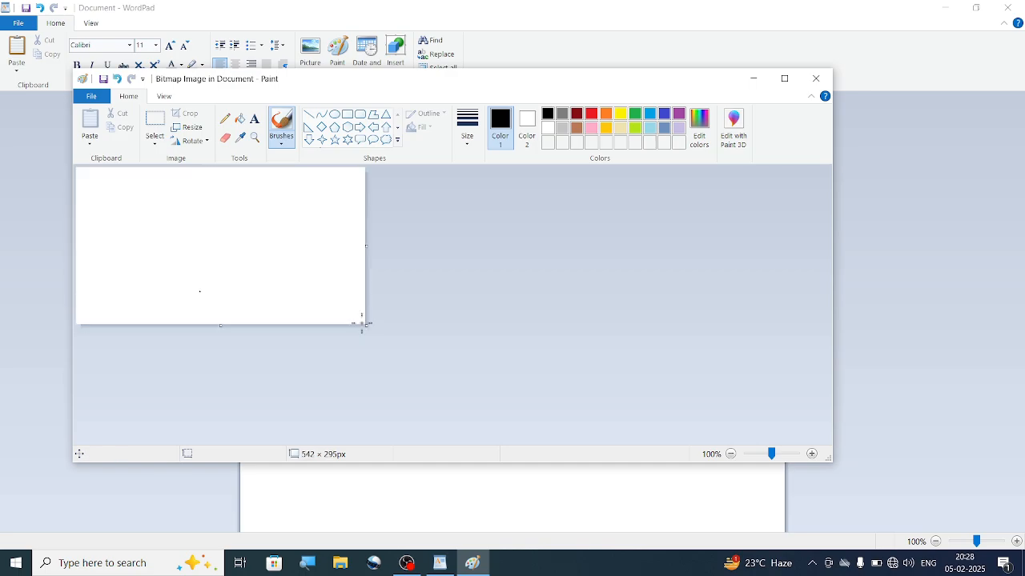
click(347, 140)
drag(210, 202, 295, 295)
Fill the six-point star with green and close Paint to return the drawing to the document
click(240, 120)
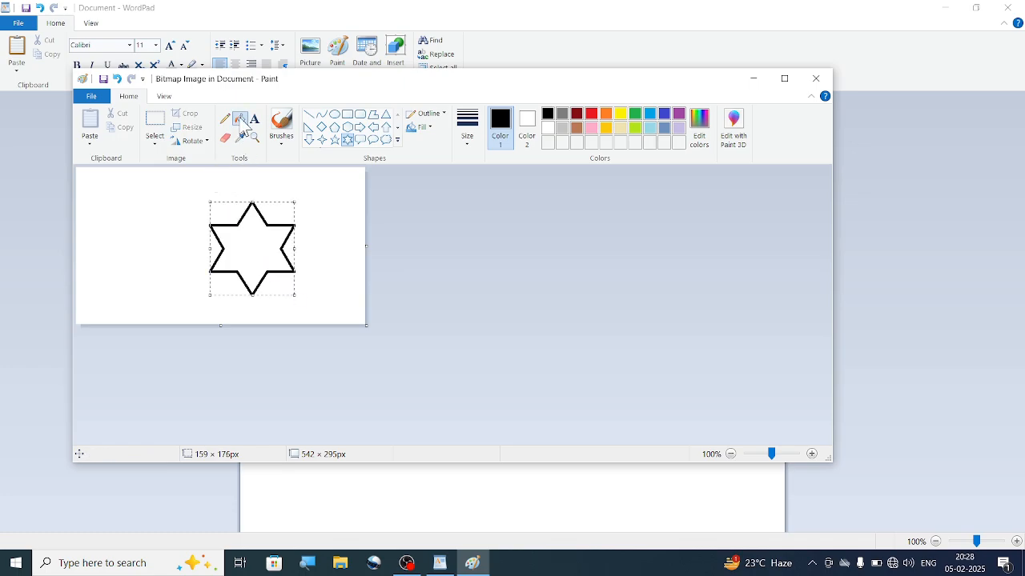
click(635, 115)
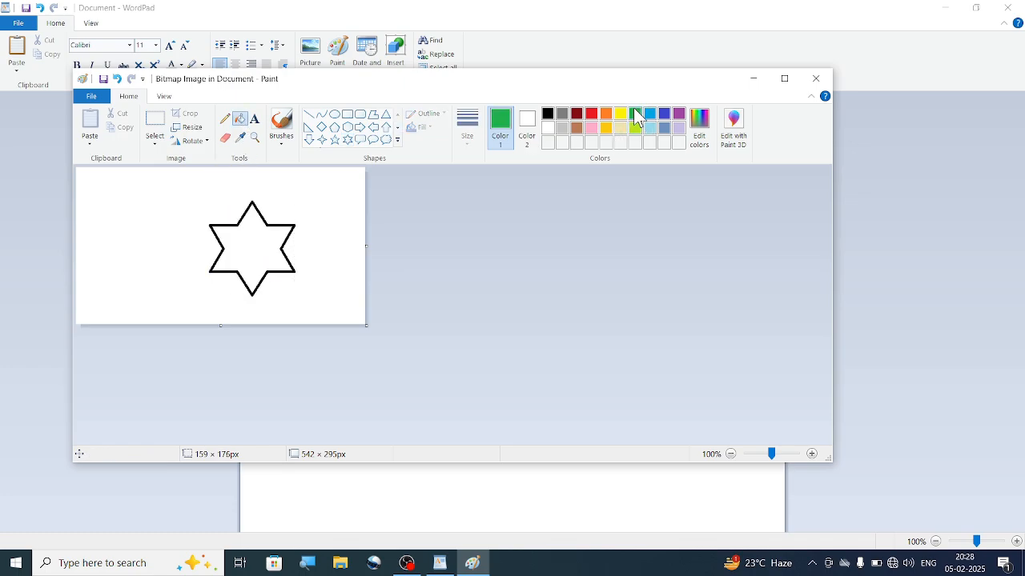
click(233, 266)
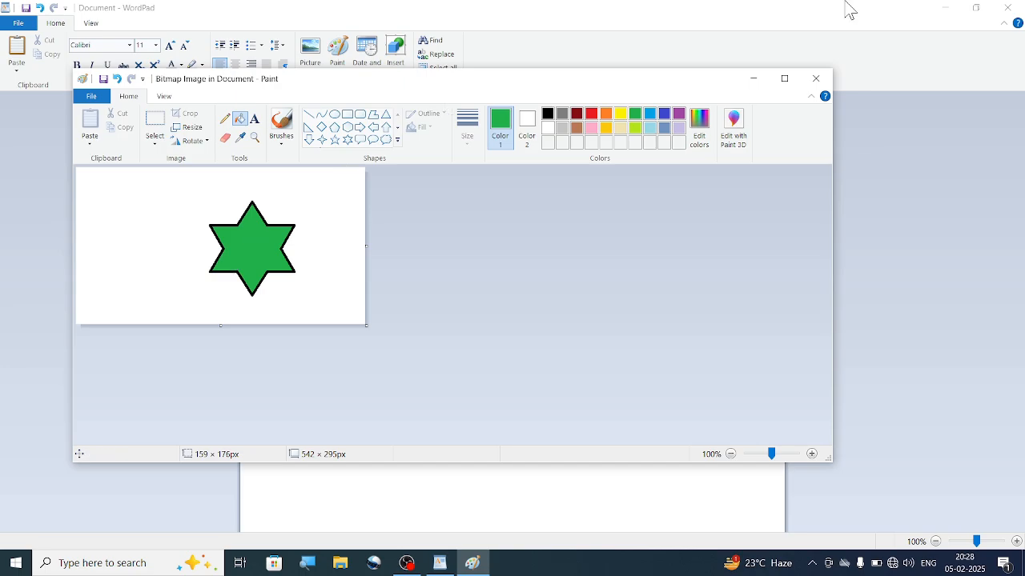
click(820, 80)
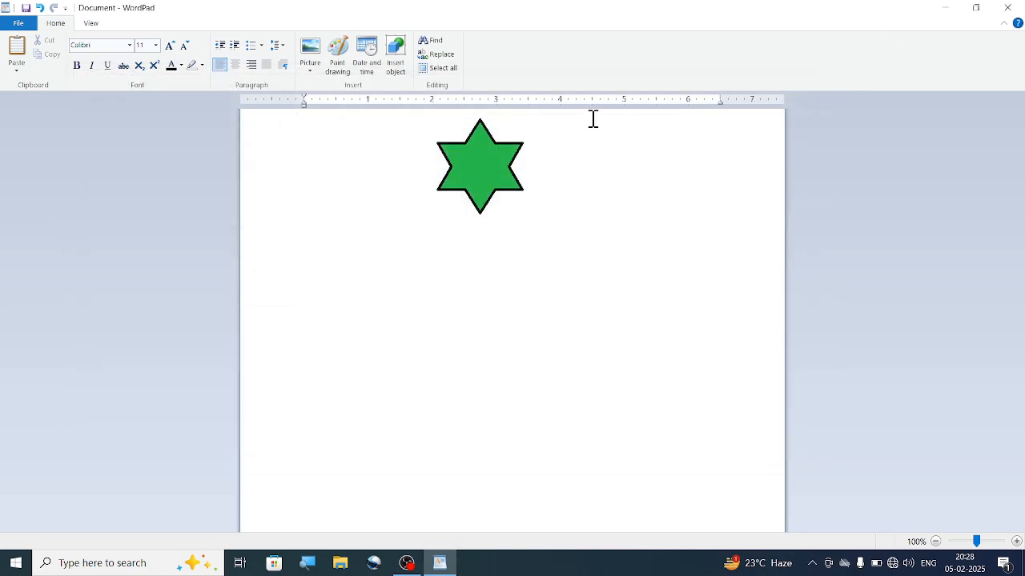
Replace the star drawing with the current date in the format "Wednesday, 5 February, 2025"
click(458, 168)
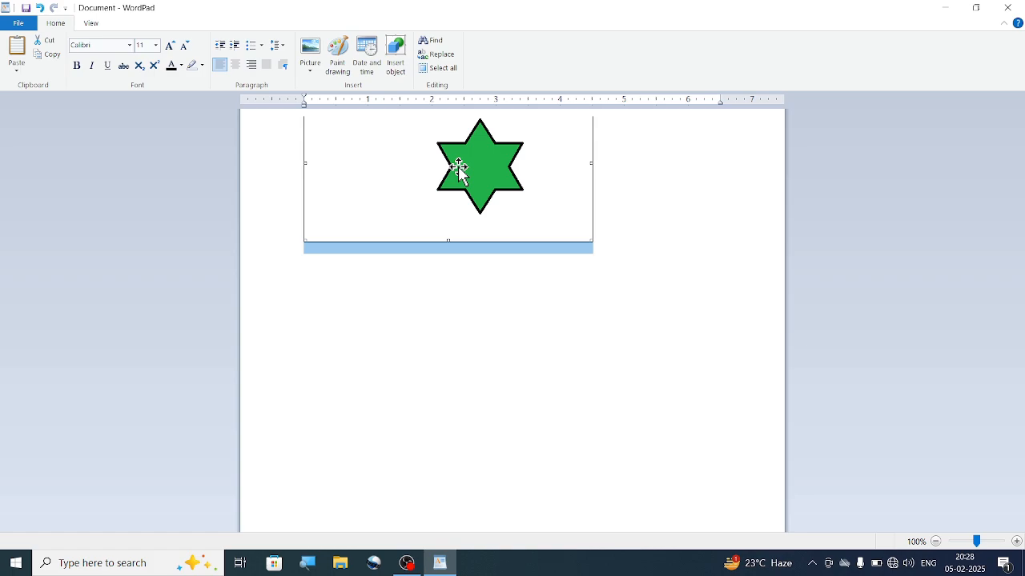
click(377, 74)
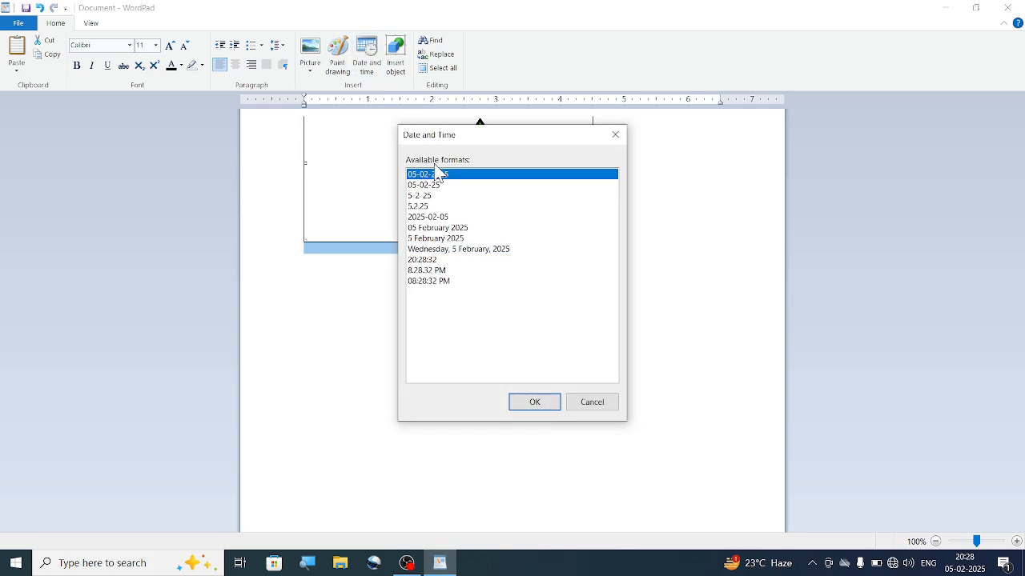
click(463, 228)
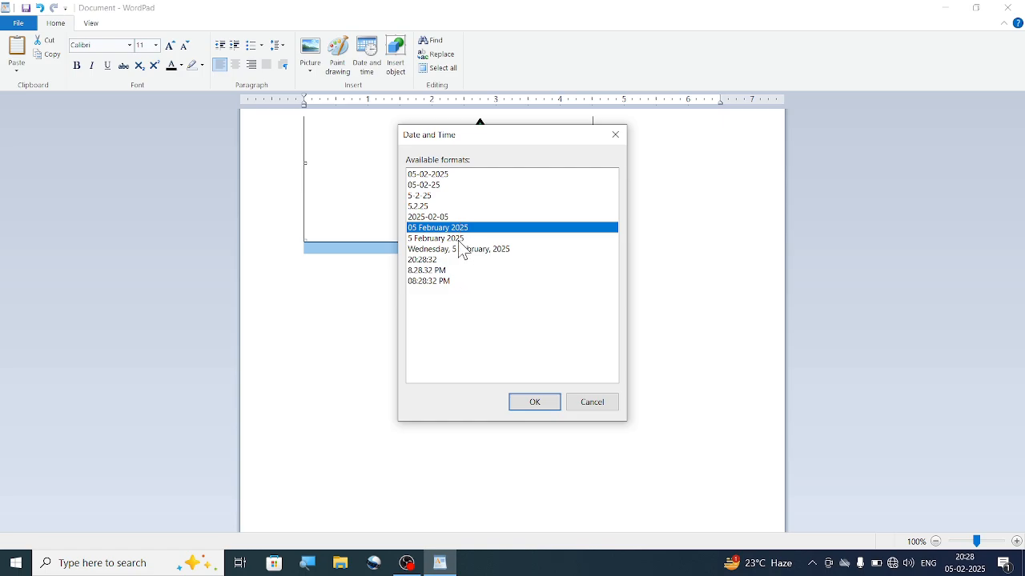
click(460, 240)
click(462, 250)
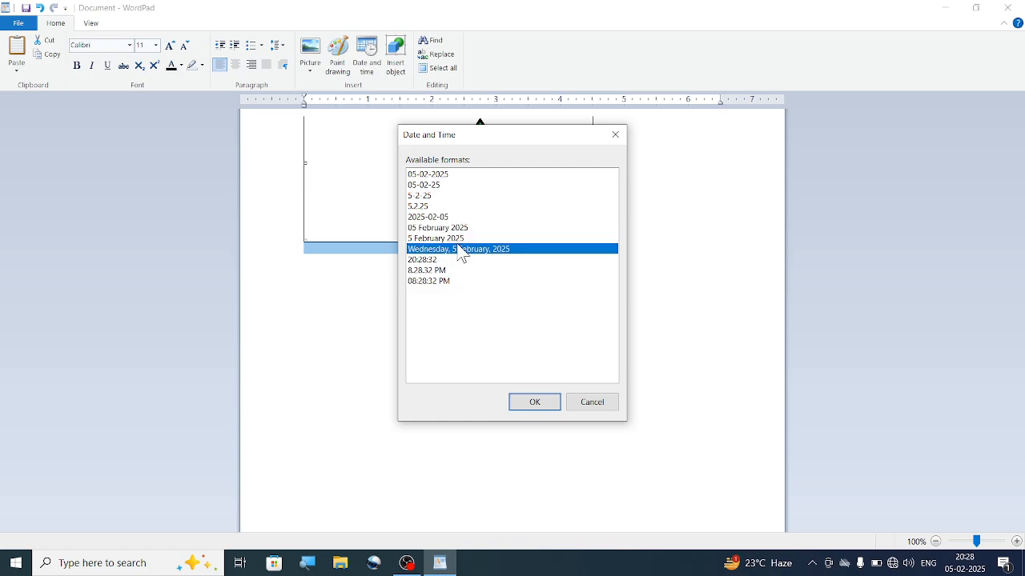
click(534, 404)
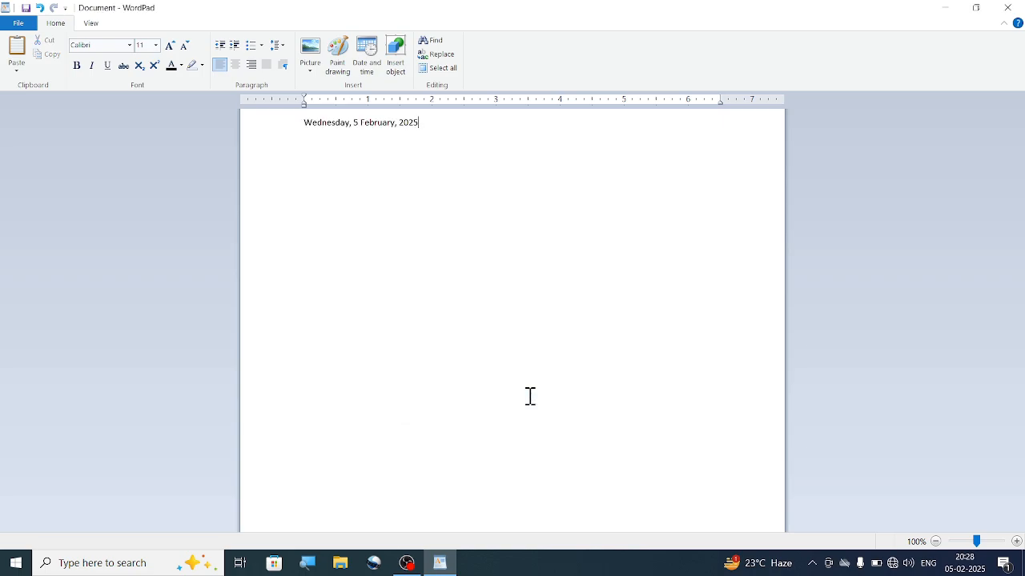
Enlarge the font size of the whole date text to 90 and deselect it
key(ctrl+a)
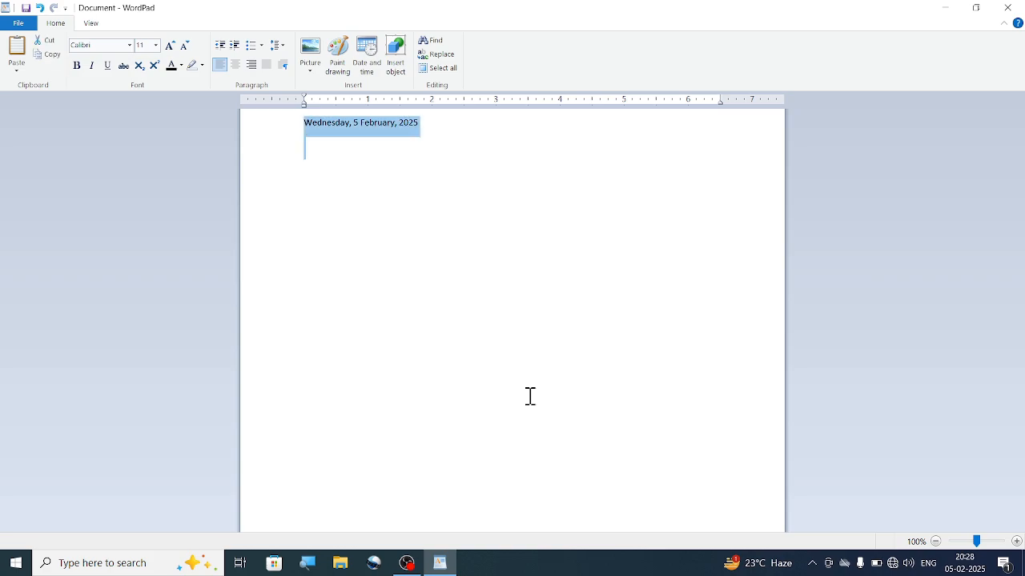
double_click(171, 46)
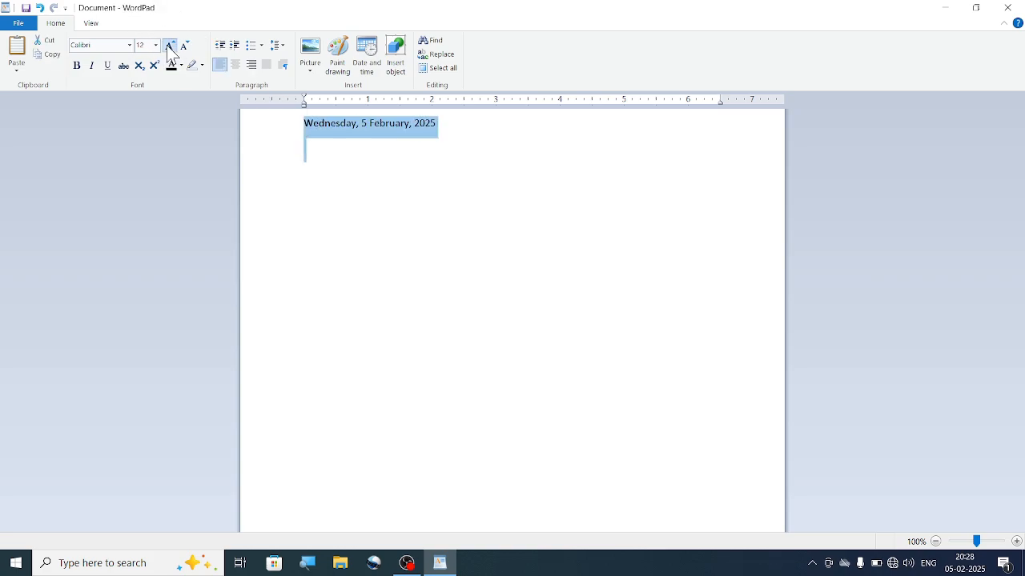
double_click(171, 46)
click(171, 47)
double_click(171, 47)
click(170, 47)
double_click(171, 46)
double_click(171, 47)
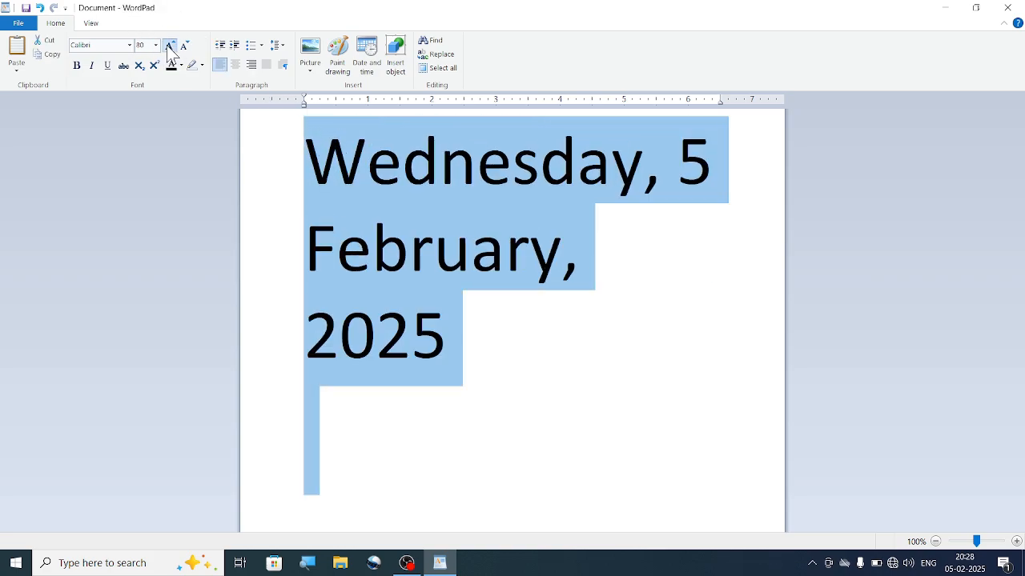
double_click(170, 47)
click(674, 312)
scroll(674, 311, up, 1)
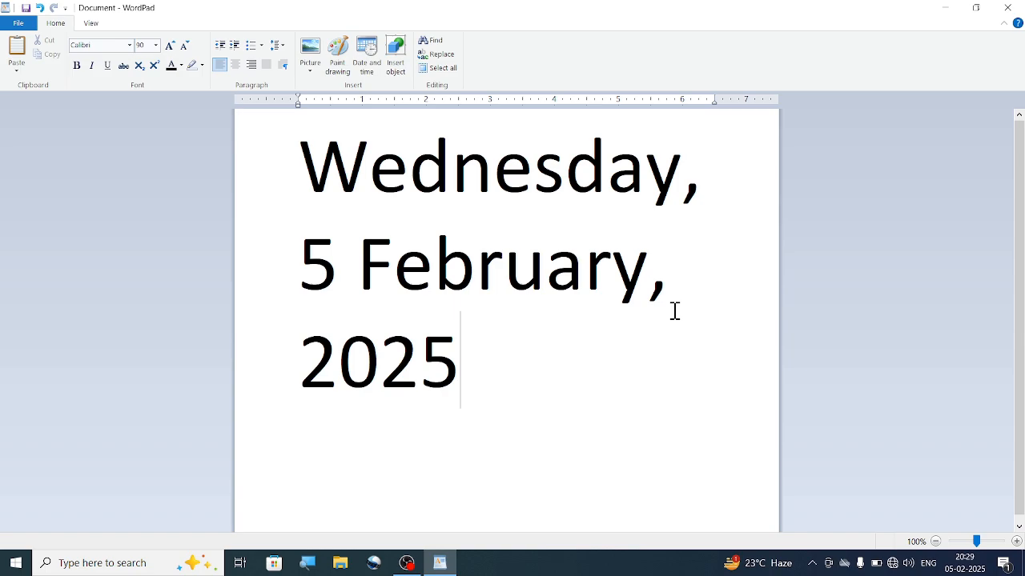
Try to insert a new OpenDocument Text object after the date text
click(393, 50)
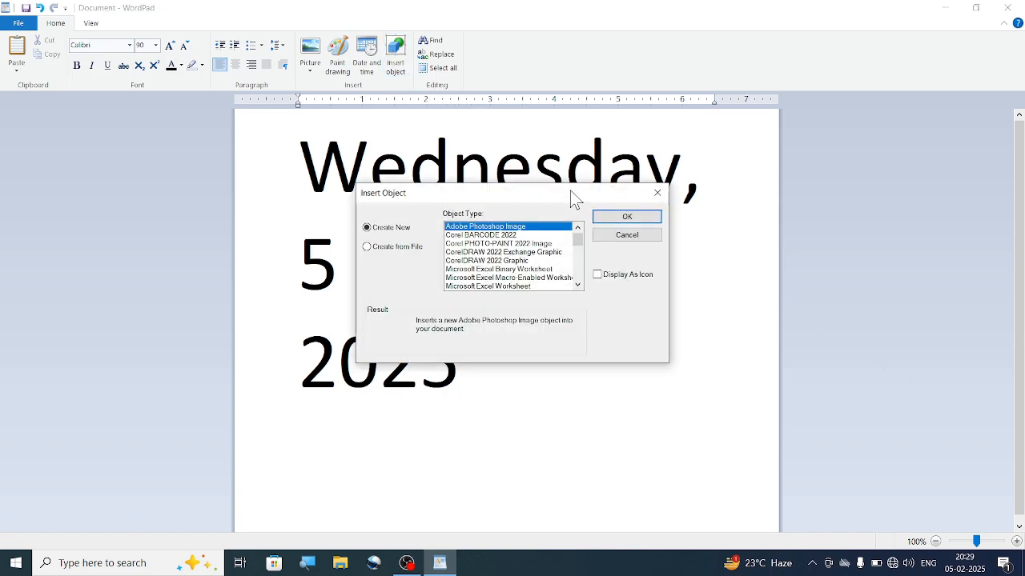
drag(569, 196, 478, 142)
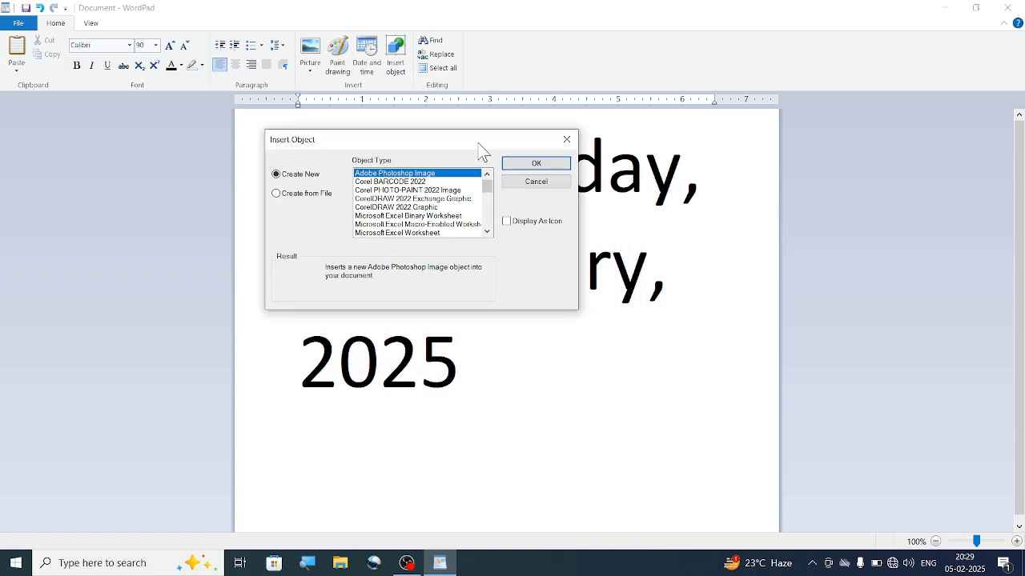
click(487, 231)
click(487, 231)
click(487, 231)
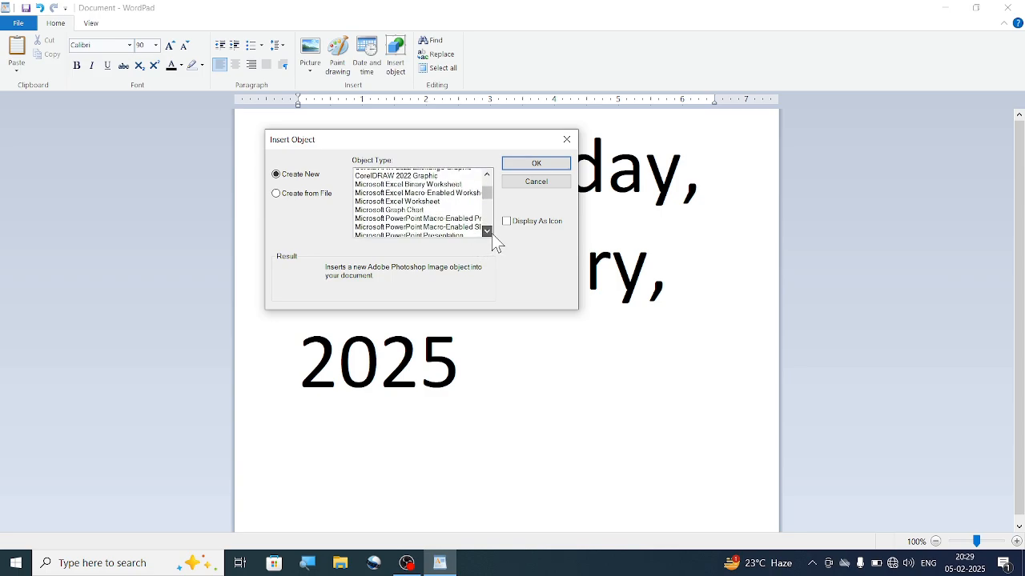
click(486, 231)
click(487, 231)
click(486, 232)
click(487, 231)
click(487, 231)
click(486, 232)
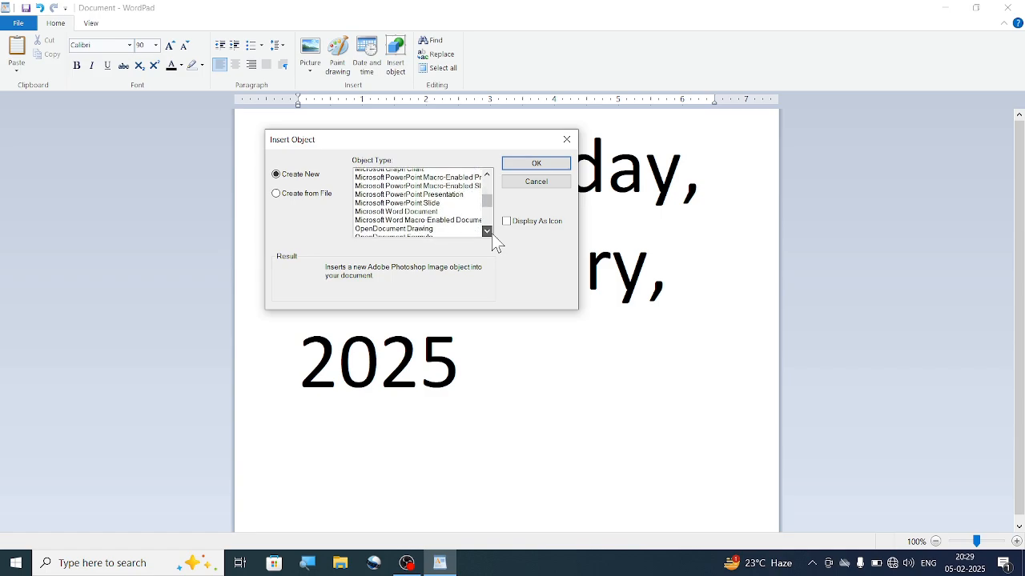
click(486, 232)
click(487, 232)
click(487, 231)
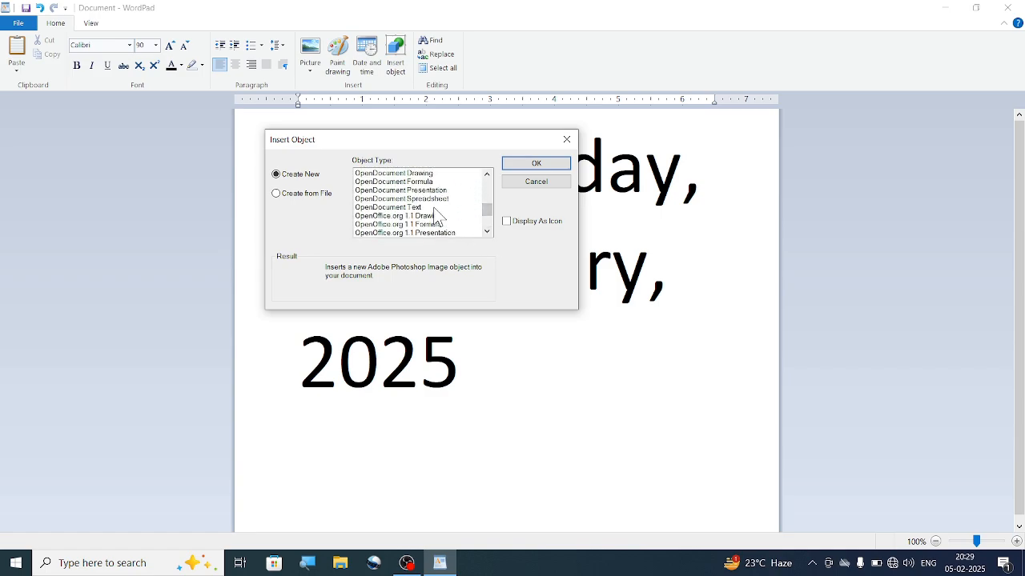
click(434, 208)
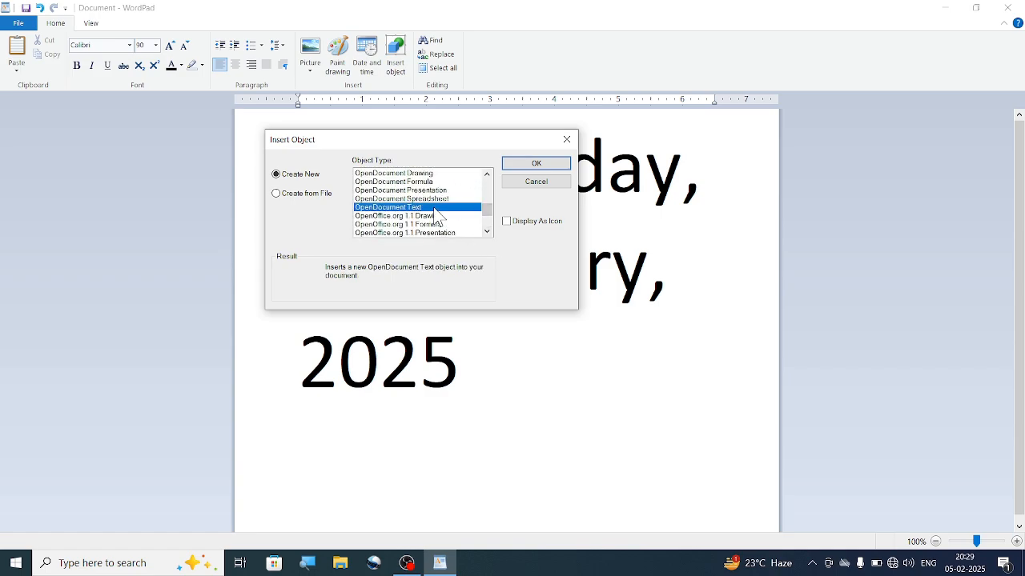
click(553, 164)
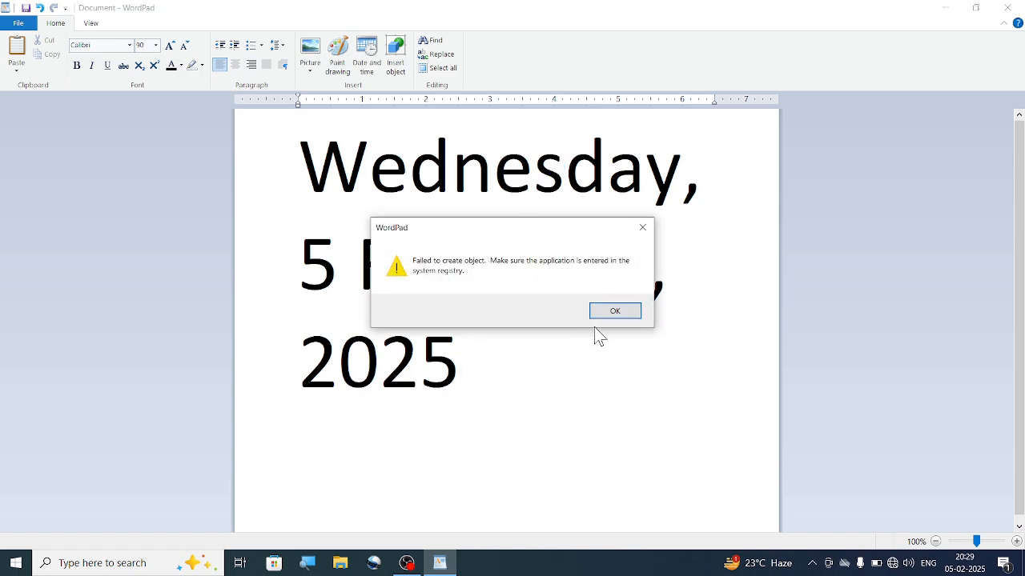
click(617, 312)
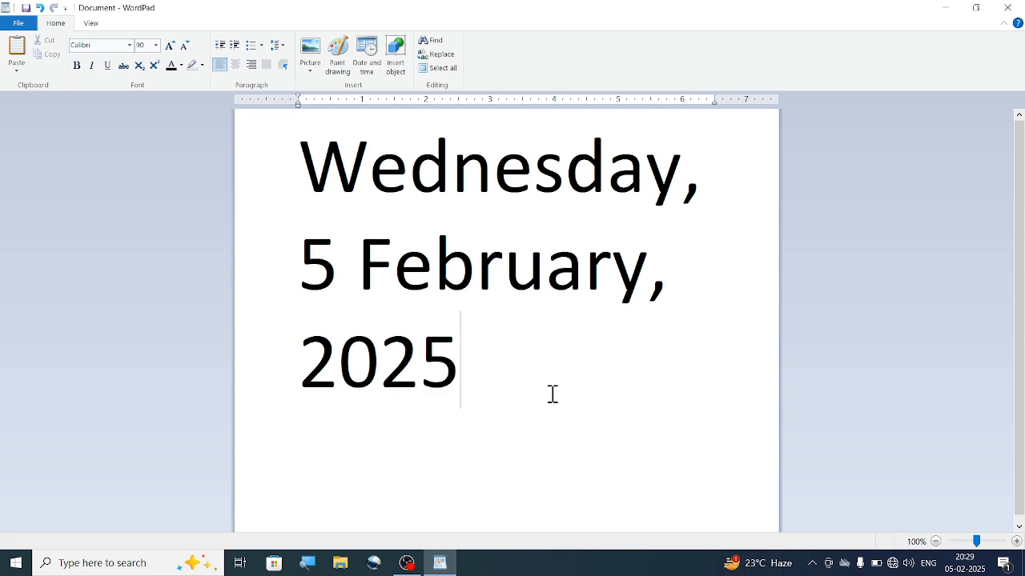
Insert a new Microsoft Word Document object after the date text
click(393, 69)
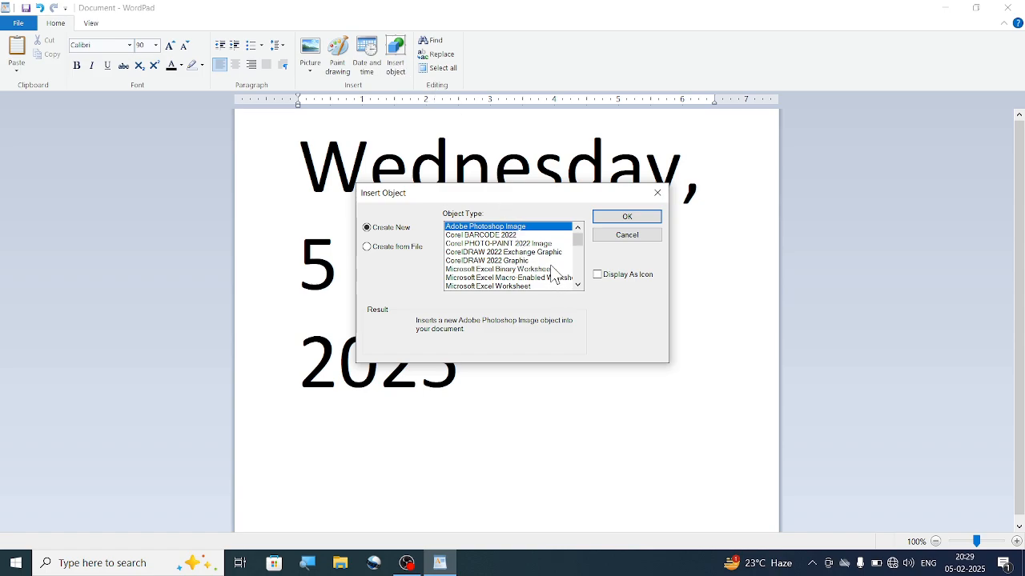
click(577, 284)
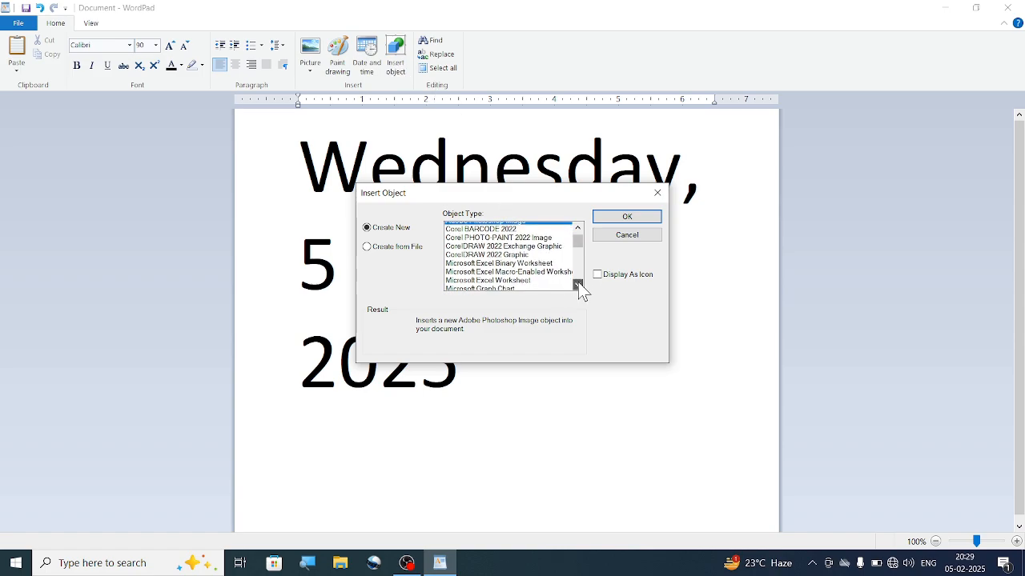
click(577, 284)
click(577, 285)
click(578, 284)
click(578, 284)
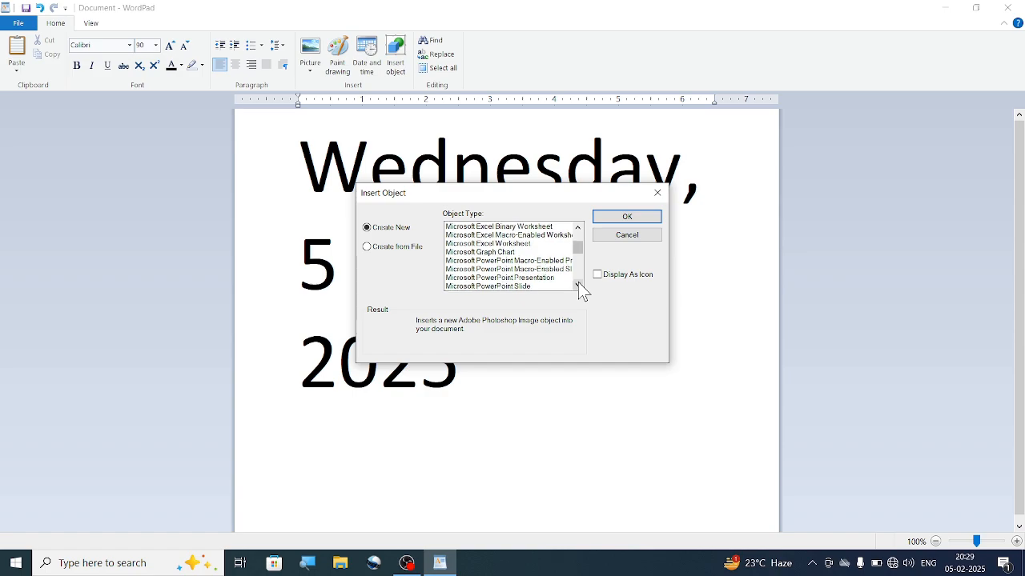
click(577, 284)
click(577, 285)
click(577, 284)
click(577, 284)
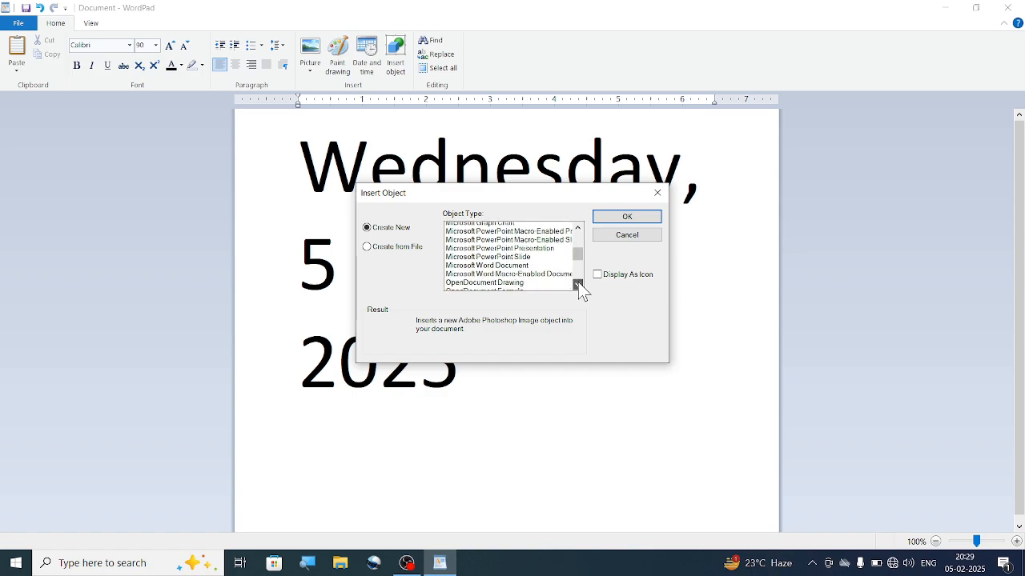
click(578, 284)
click(528, 261)
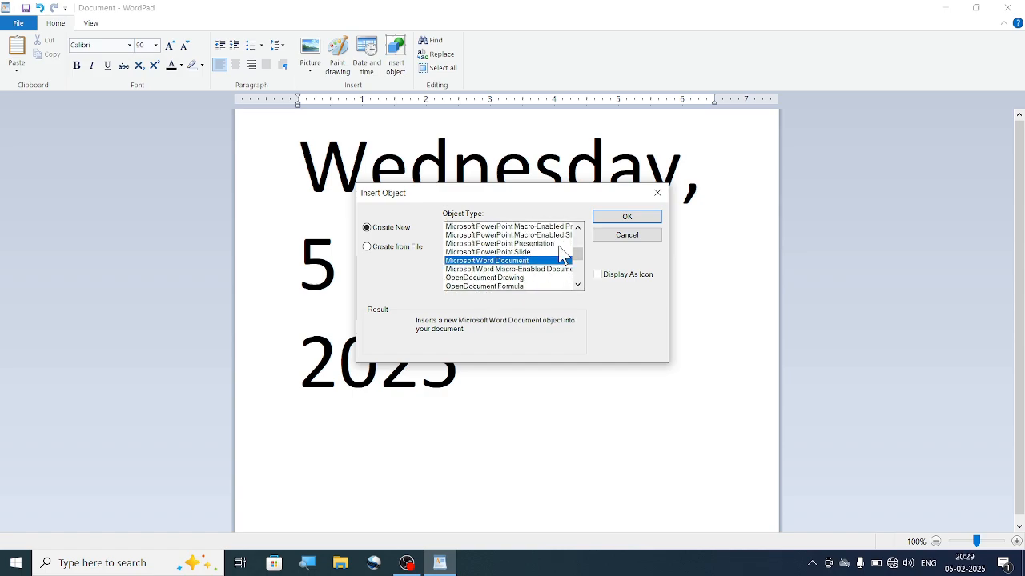
click(627, 217)
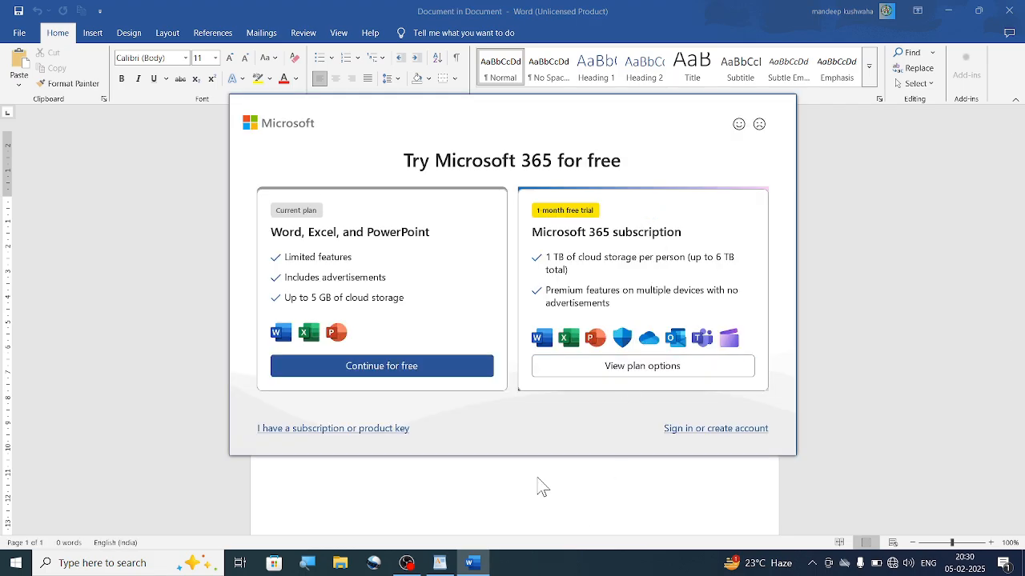
Dismiss the Microsoft 365 offer and sign-in, and close Word to return to the embedded object below the date
click(706, 431)
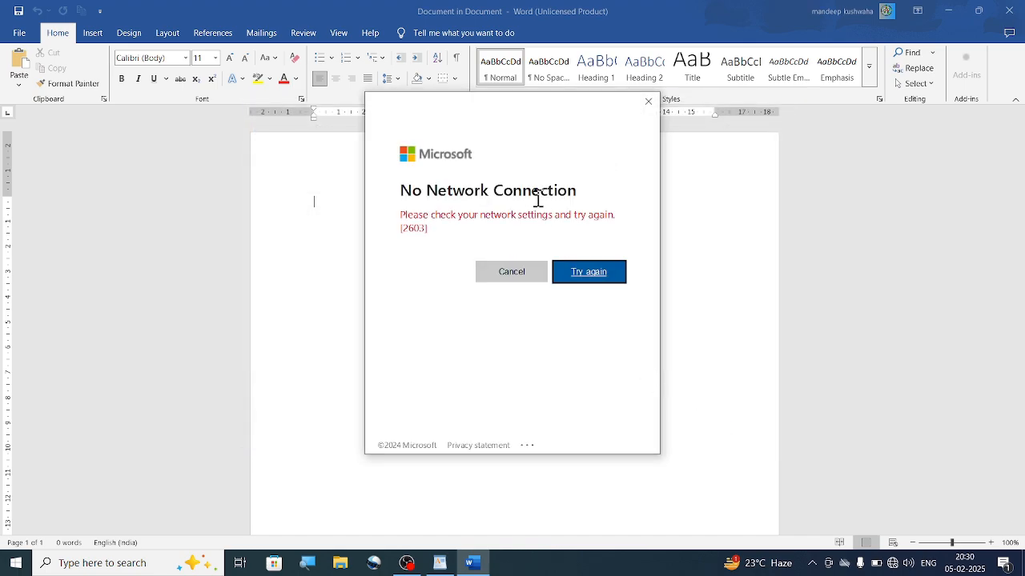
click(519, 272)
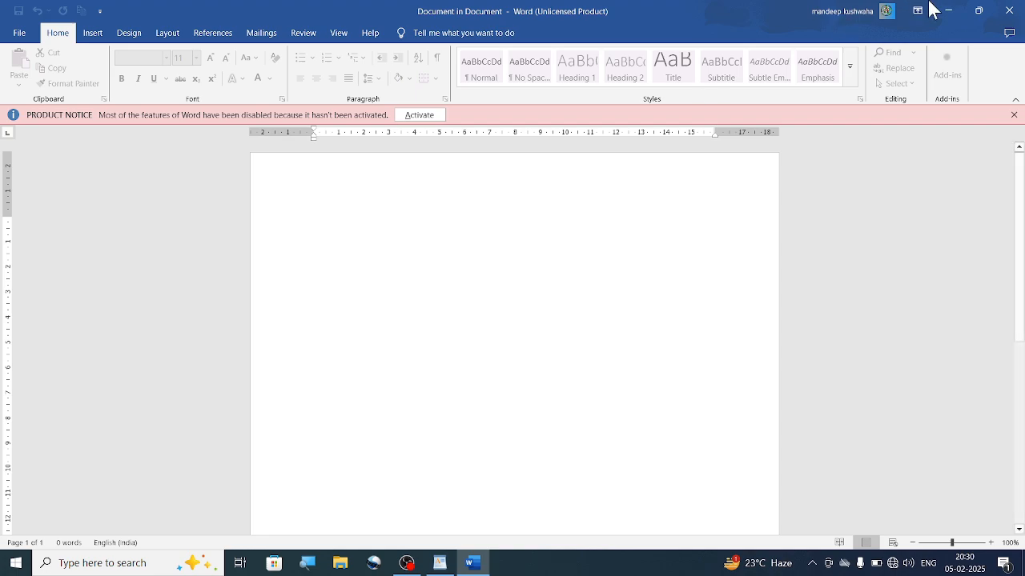
click(1010, 10)
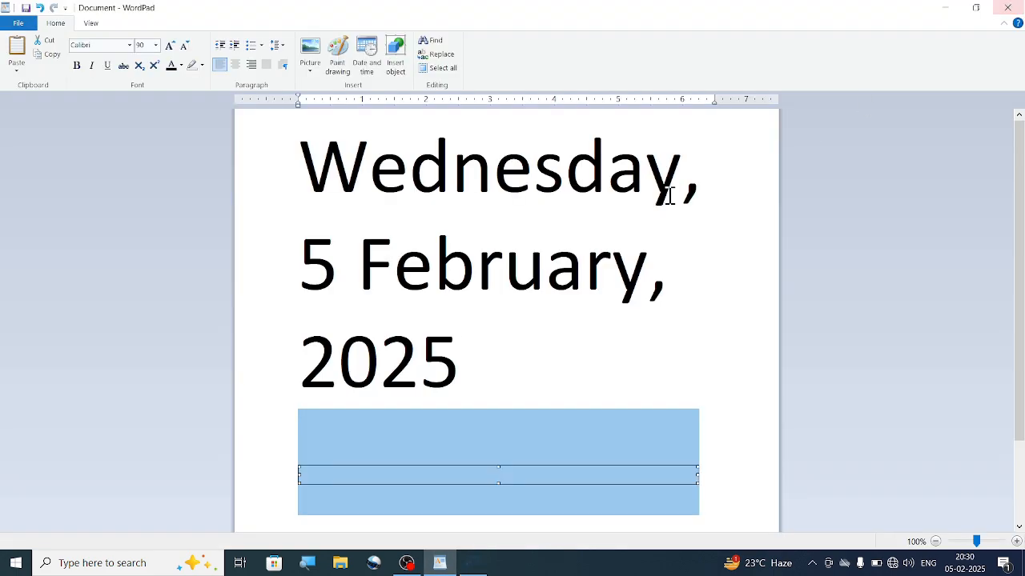
click(627, 320)
click(570, 483)
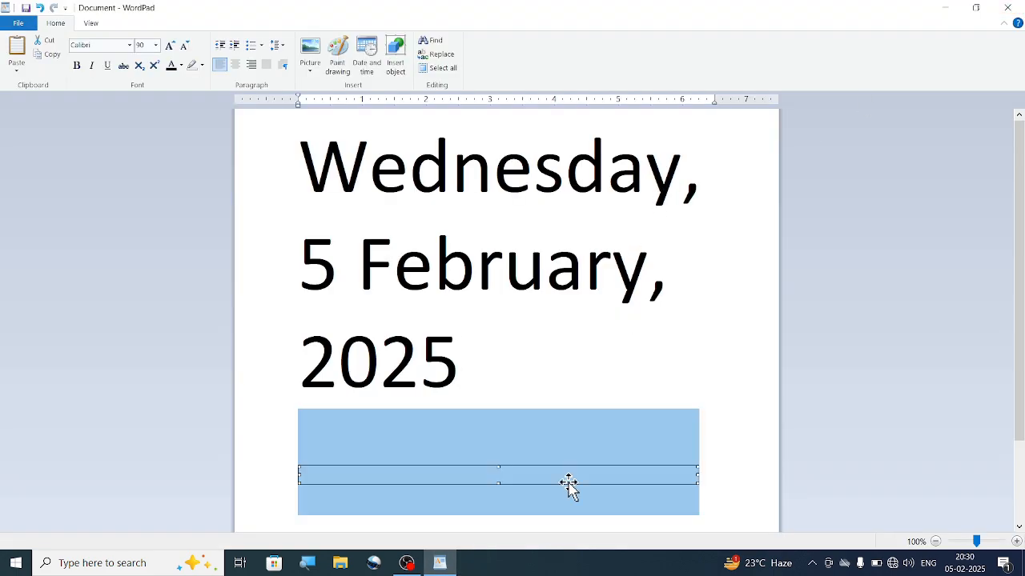